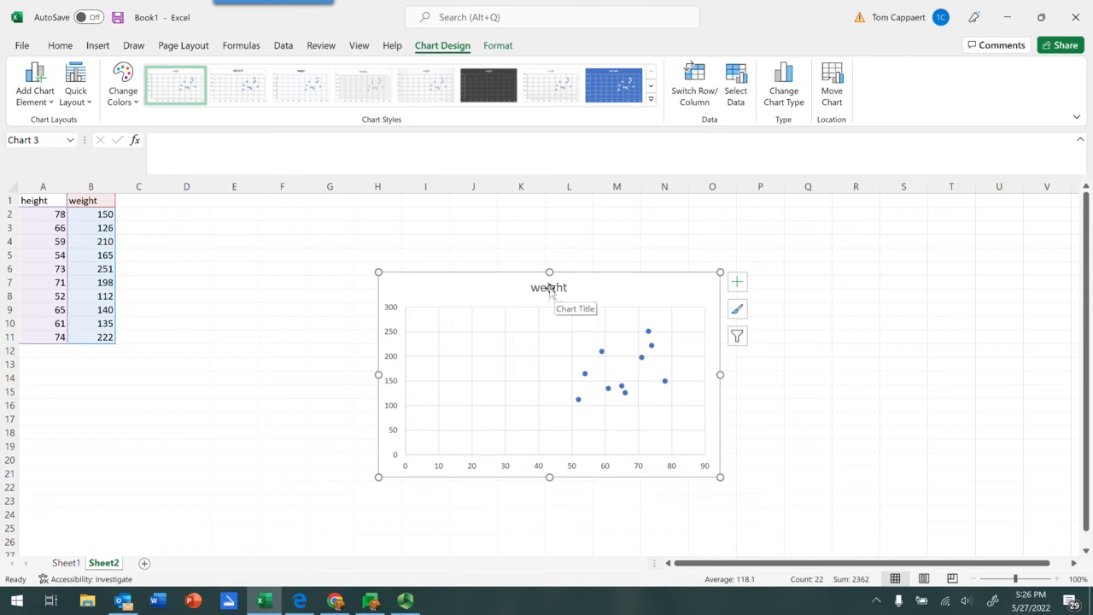
- Change the chart title to "Relationship of Height and Weight"
left_click(551, 288)
double_click(549, 291)
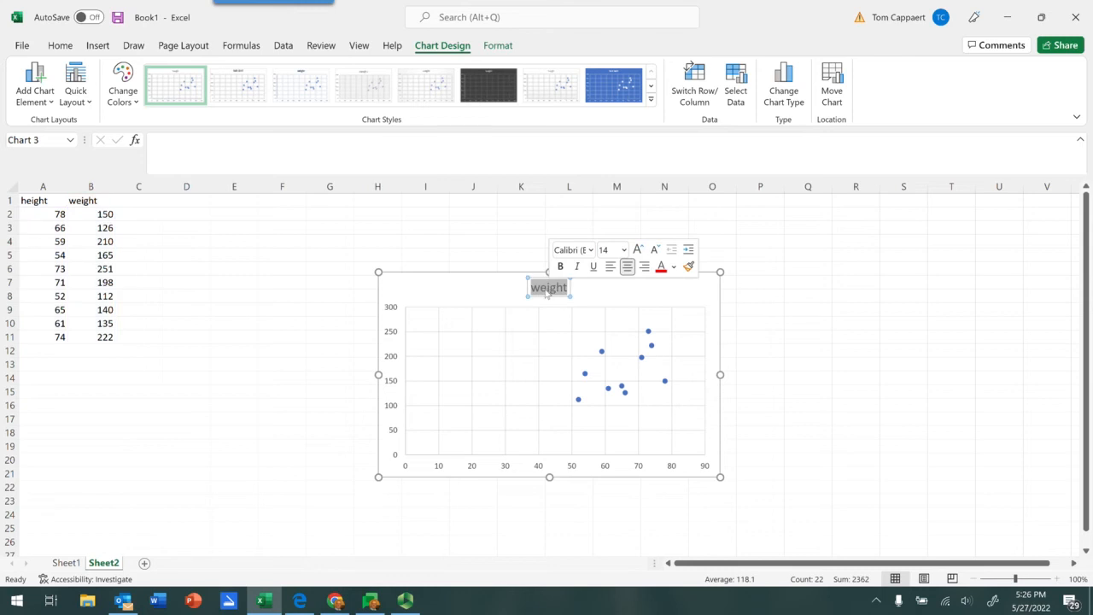
type("Rela")
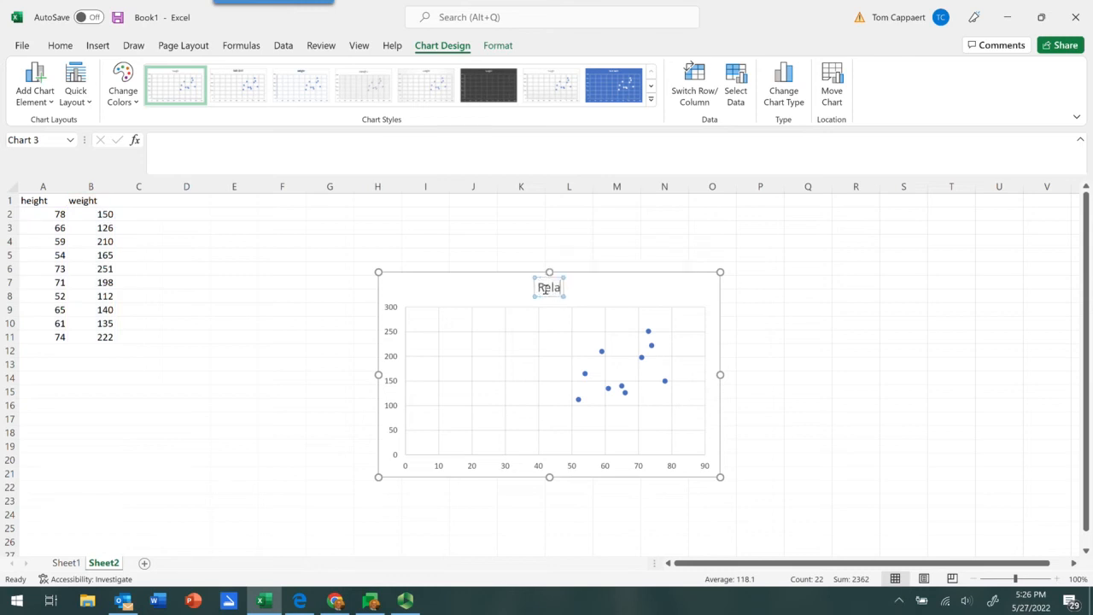
type("tionship")
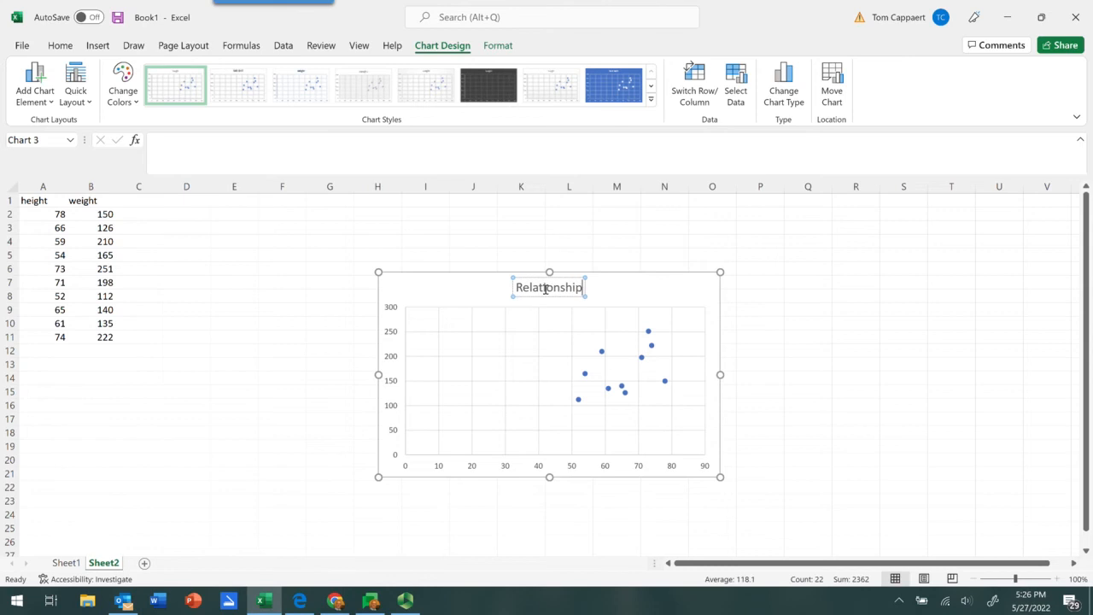
type(" of H")
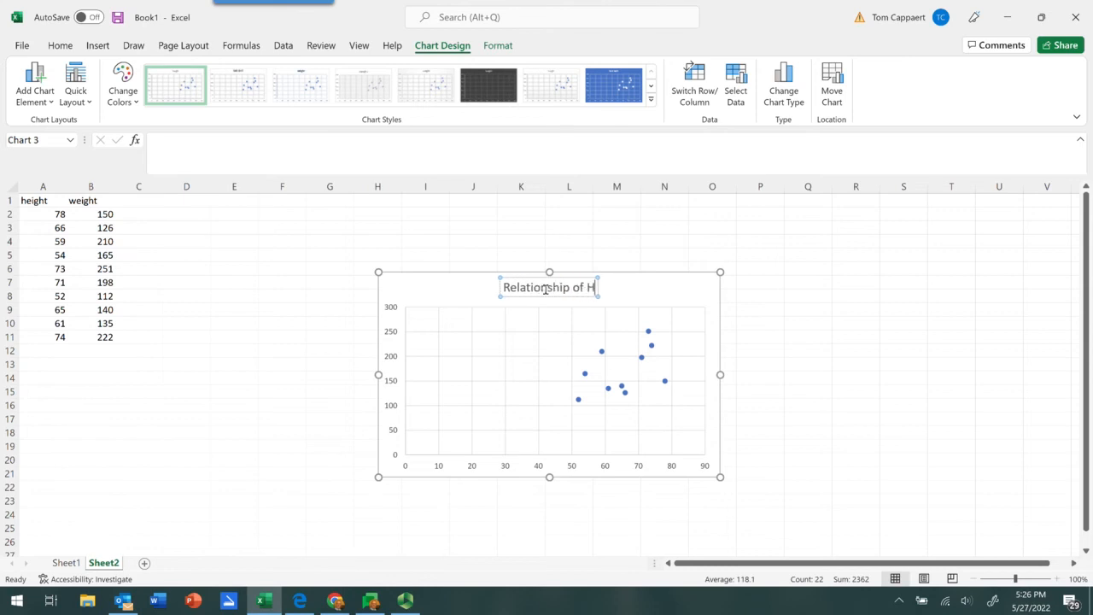
type("eight and Weight")
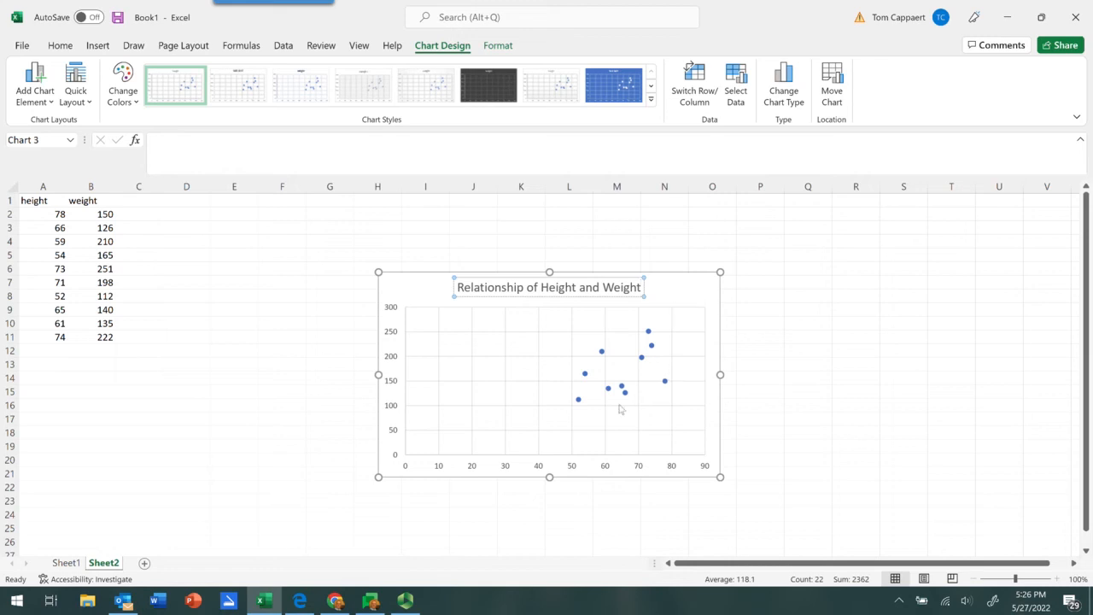
- Set the minimum bound of the scatter chart's horizontal axis to 45
left_click(504, 468)
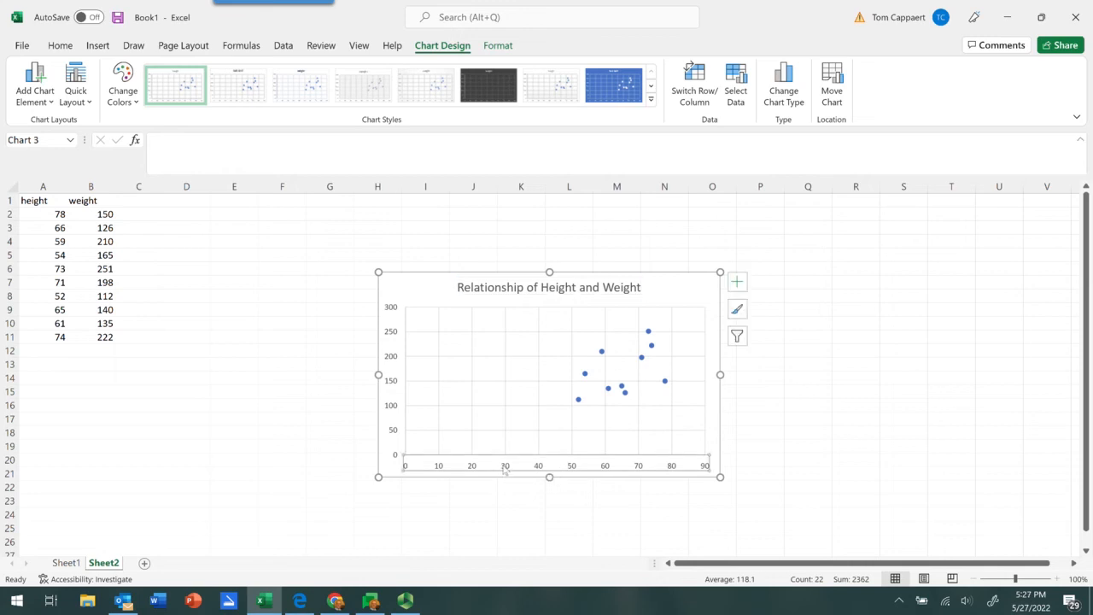
double_click(505, 468)
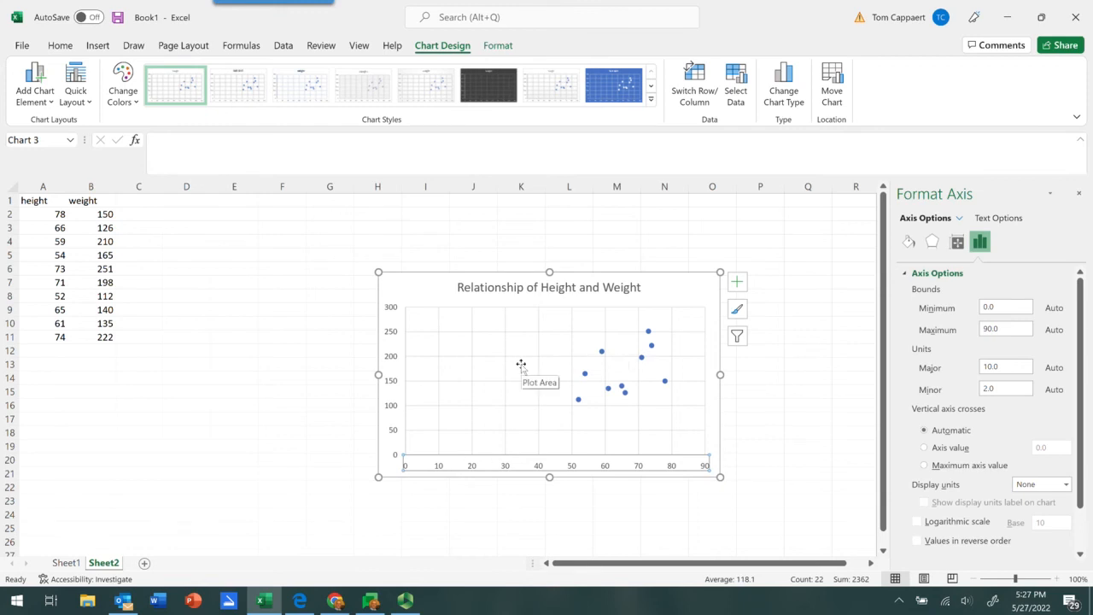
left_click(996, 307)
key("BackSpace")
key("BackSpace")
type("45")
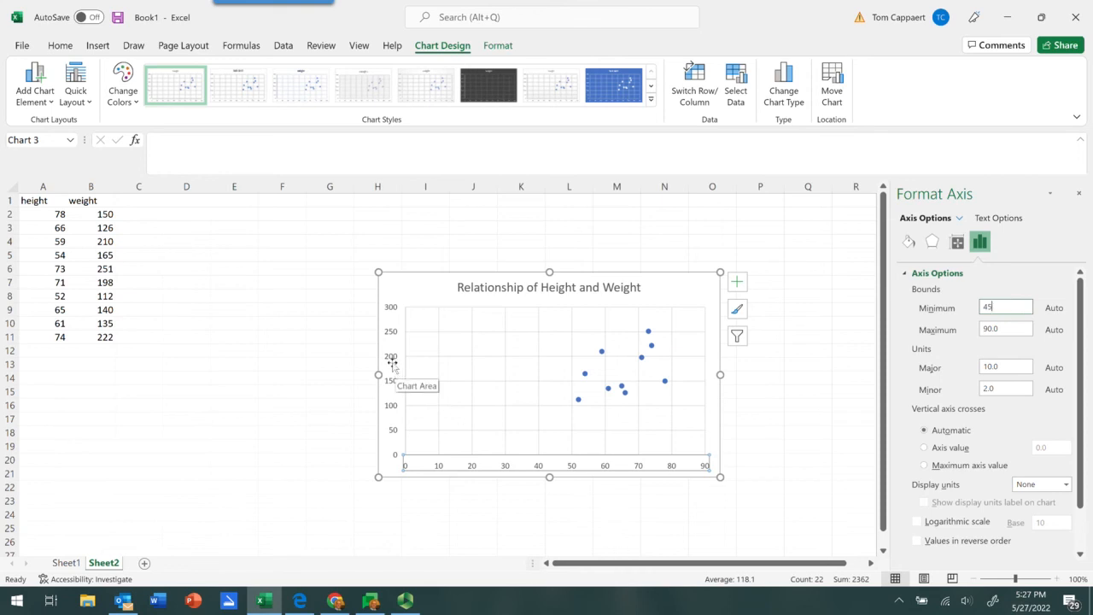
- Set the minimum bound of the scatter chart's vertical axis to 50
left_click(392, 363)
left_click(393, 362)
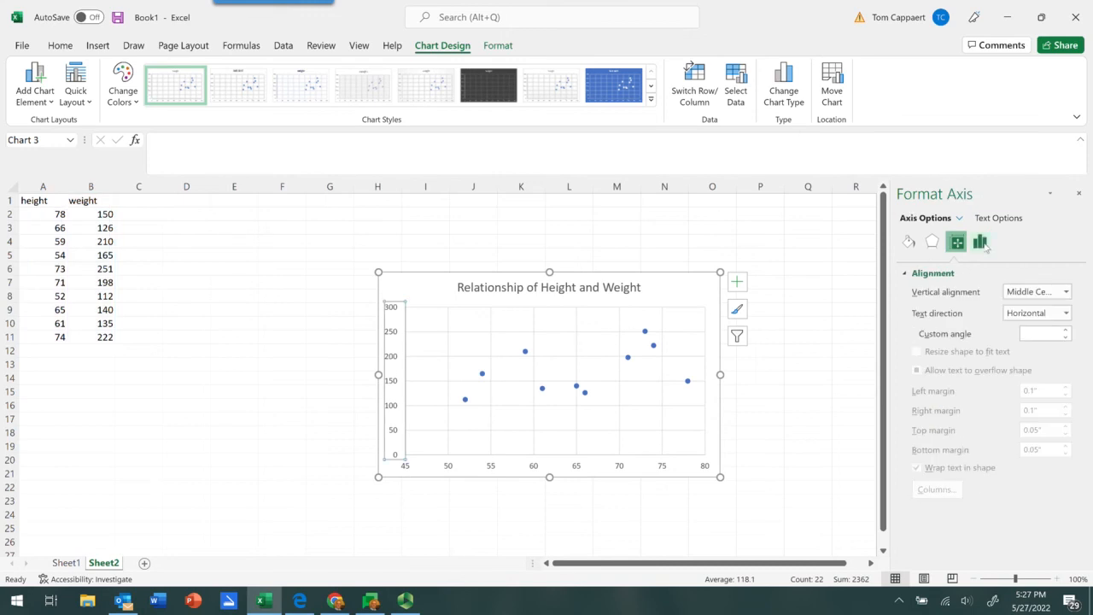
left_click(980, 242)
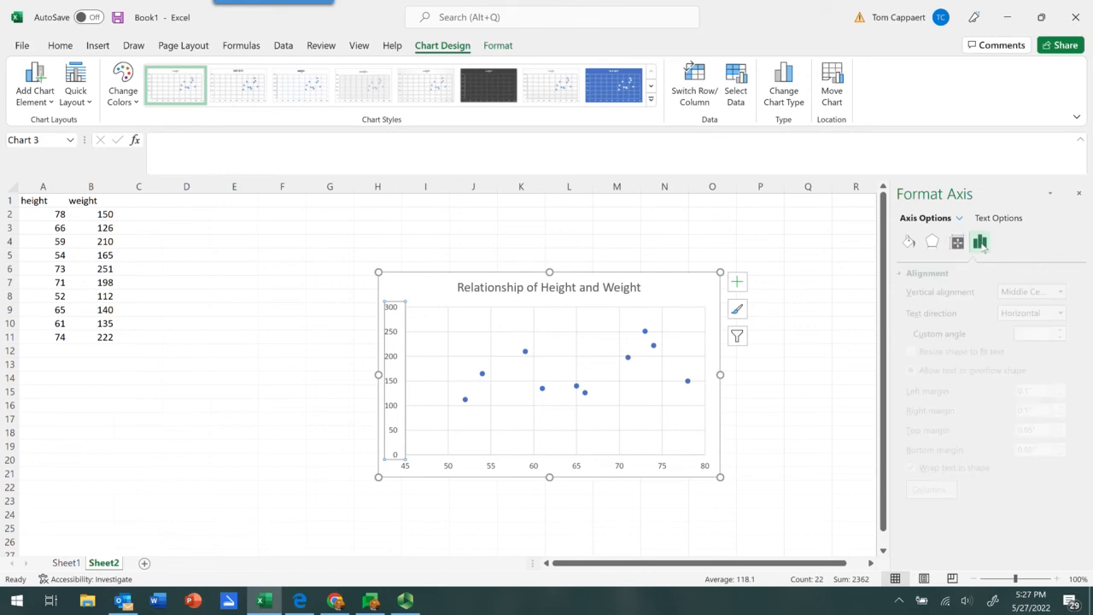
left_click(936, 273)
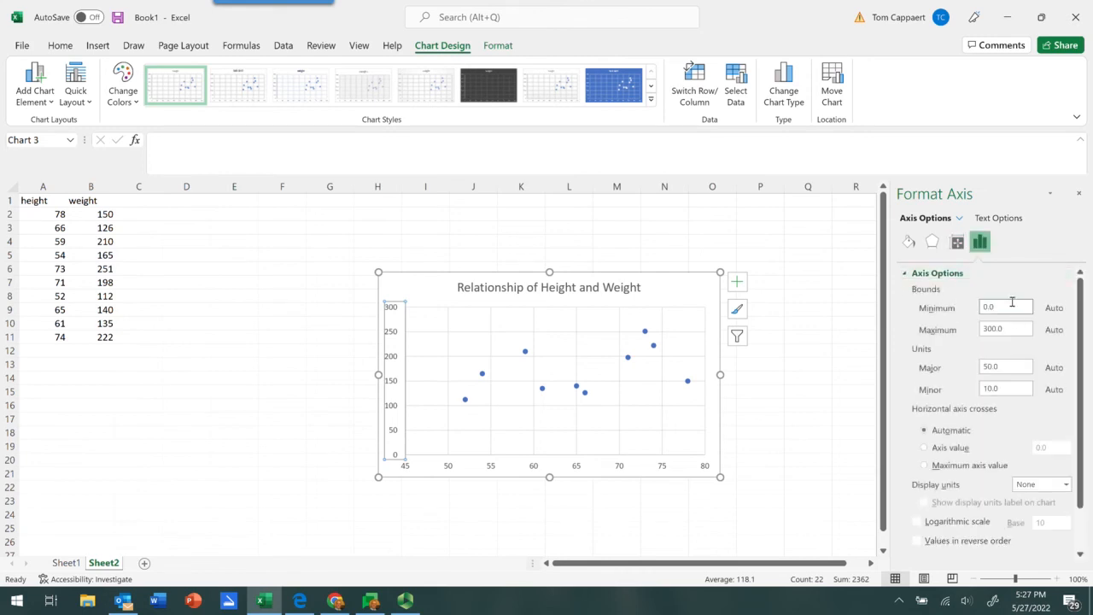
key("BackSpace")
type("50")
left_click(679, 296)
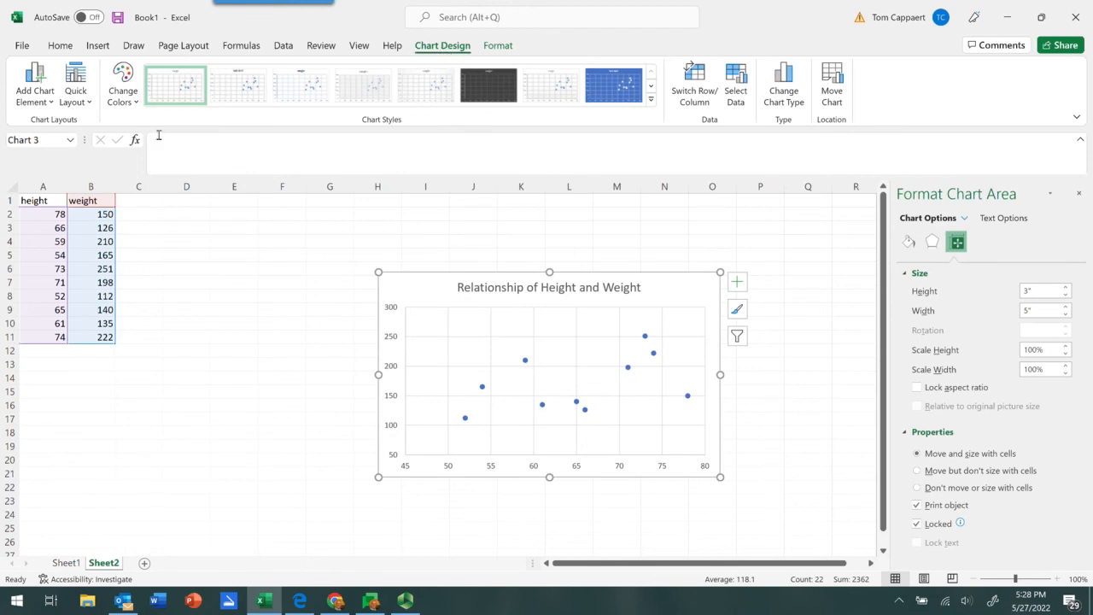
- Add a primary horizontal axis title to the chart reading "Height in Inches"
left_click(46, 104)
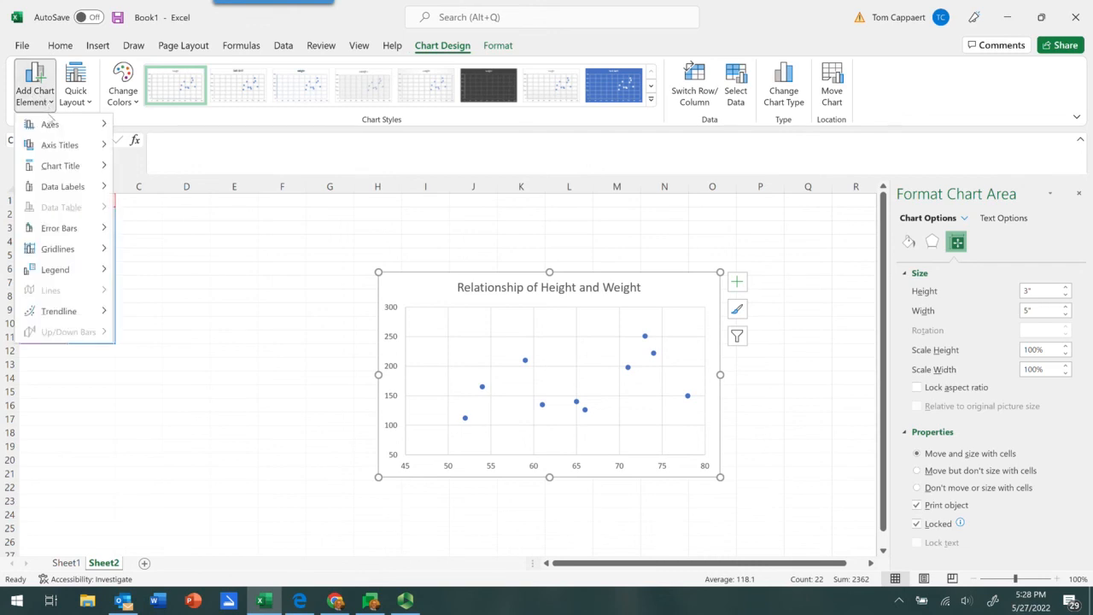
mouse_move(49, 149)
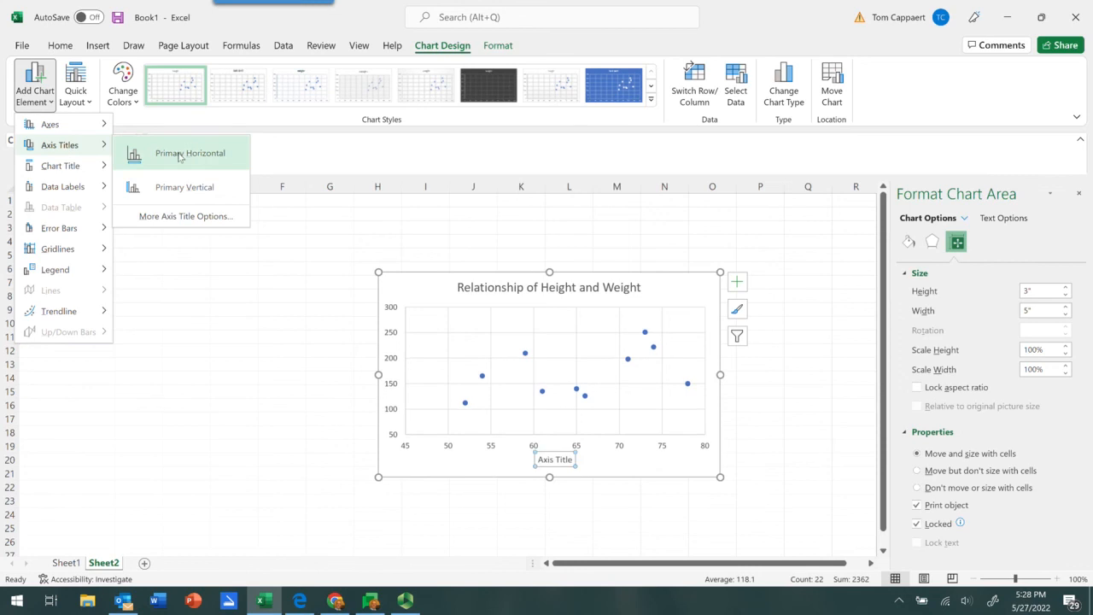
left_click(180, 155)
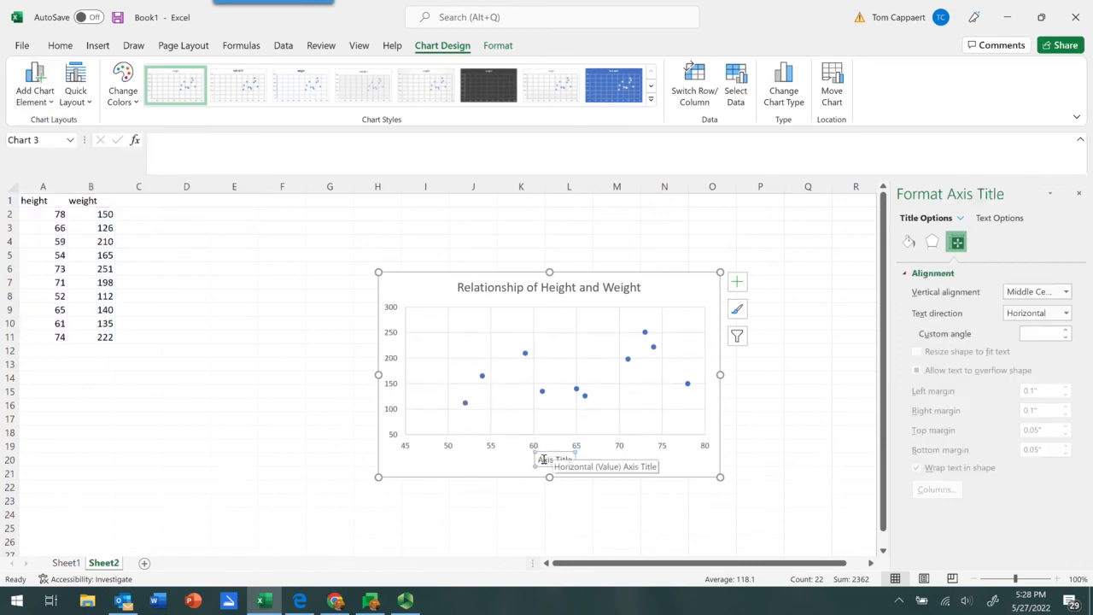
left_click_drag(538, 459, 570, 462)
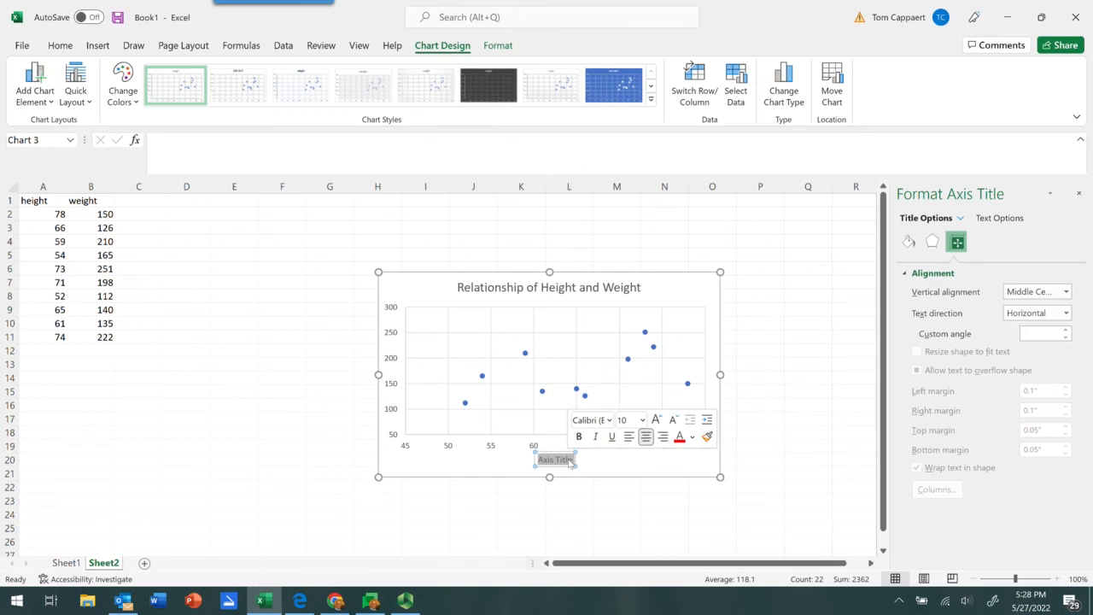
type("Height")
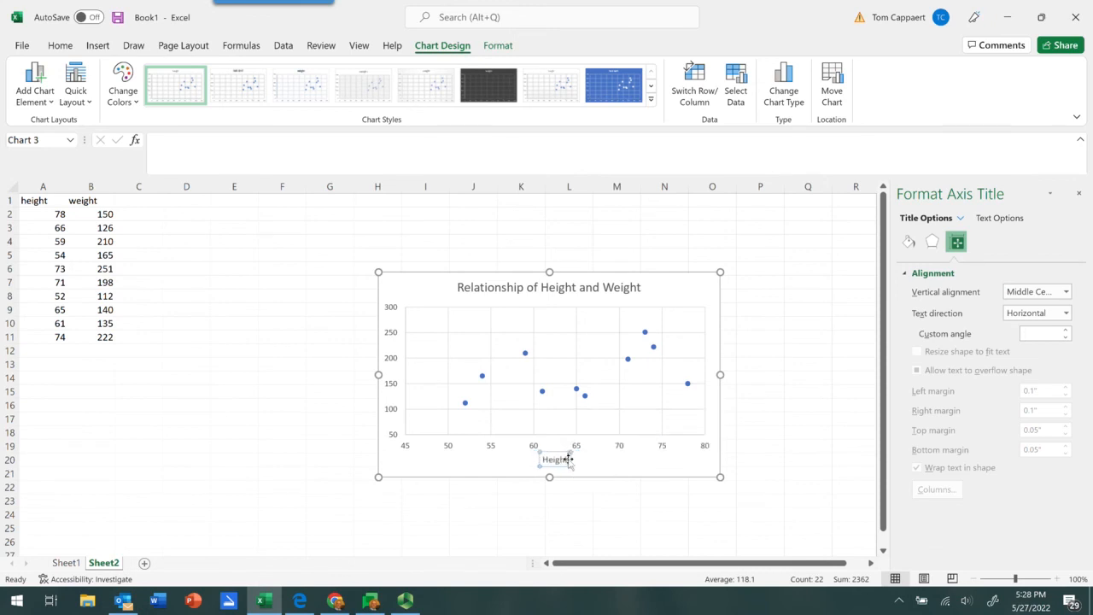
type(" in Inches")
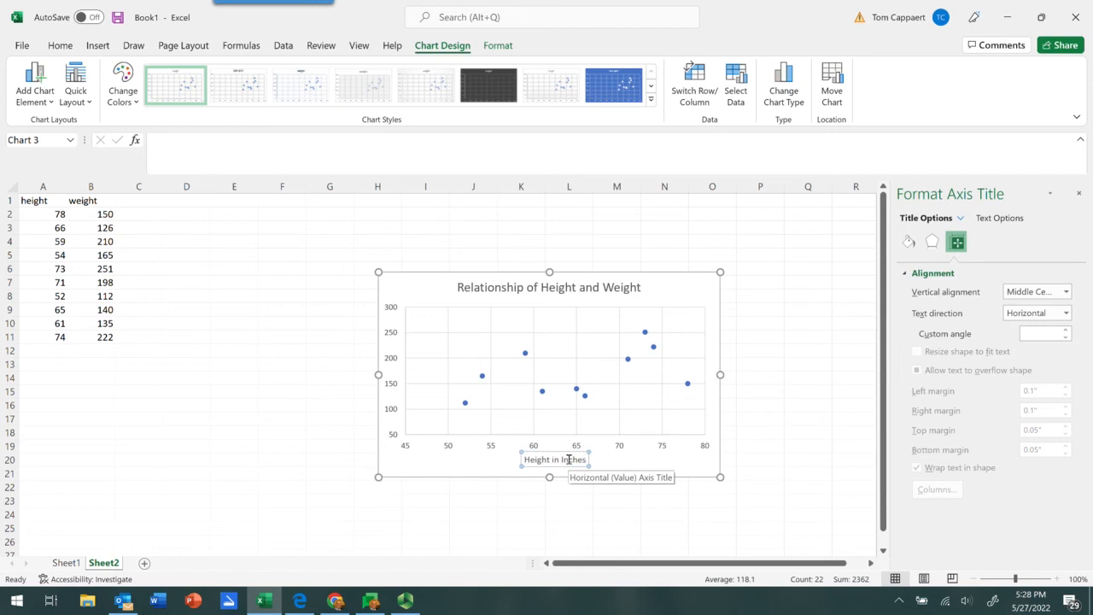
left_click(658, 468)
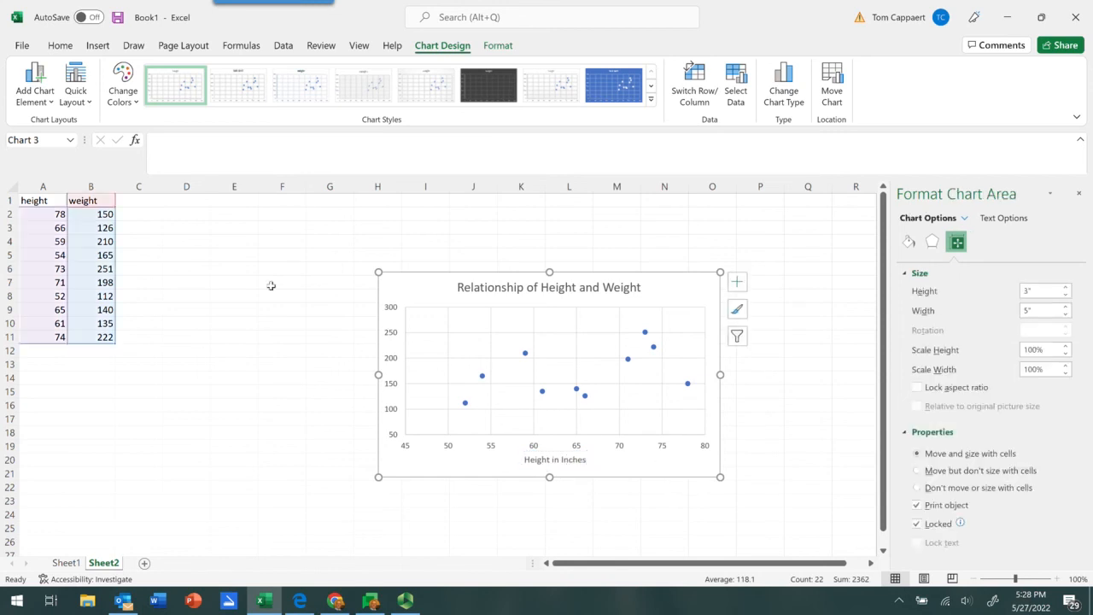
- Add a primary vertical axis title to the chart reading "Weight in Pounds"
left_click(36, 81)
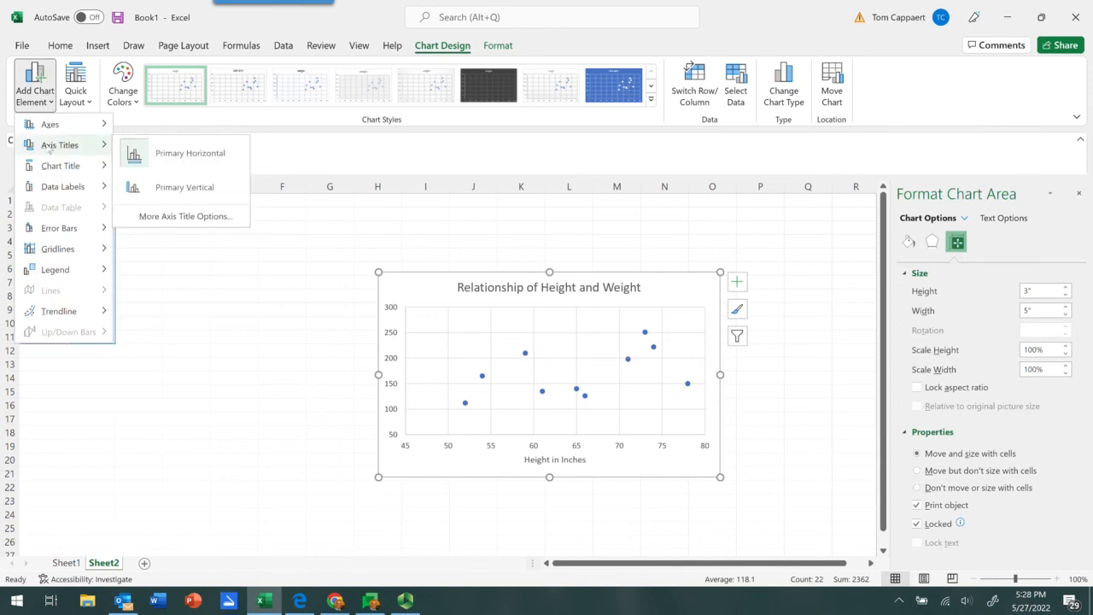
left_click(171, 189)
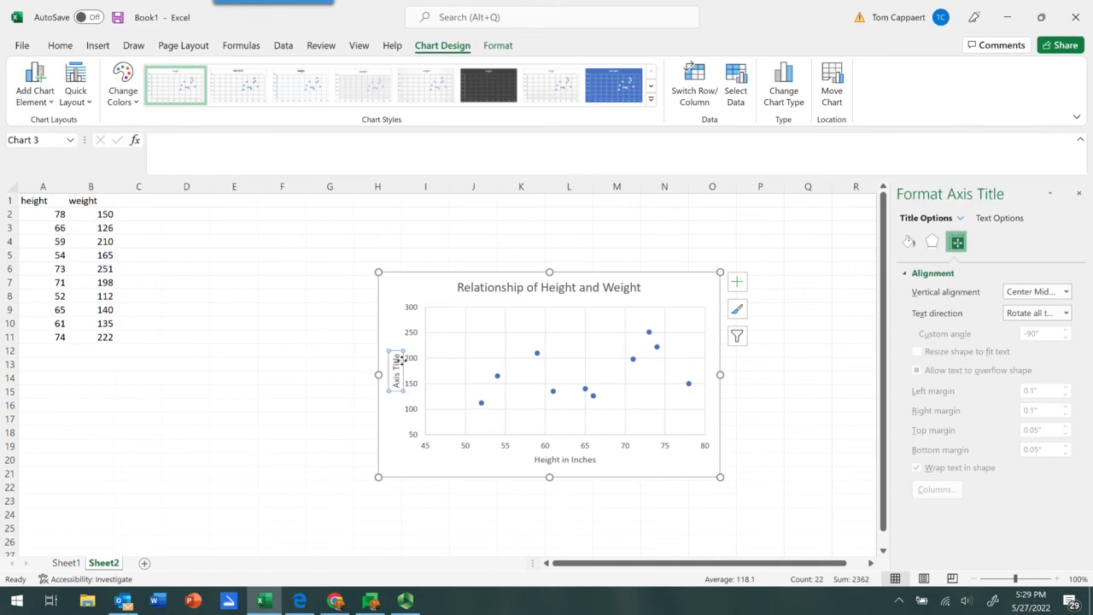
triple_click(392, 358)
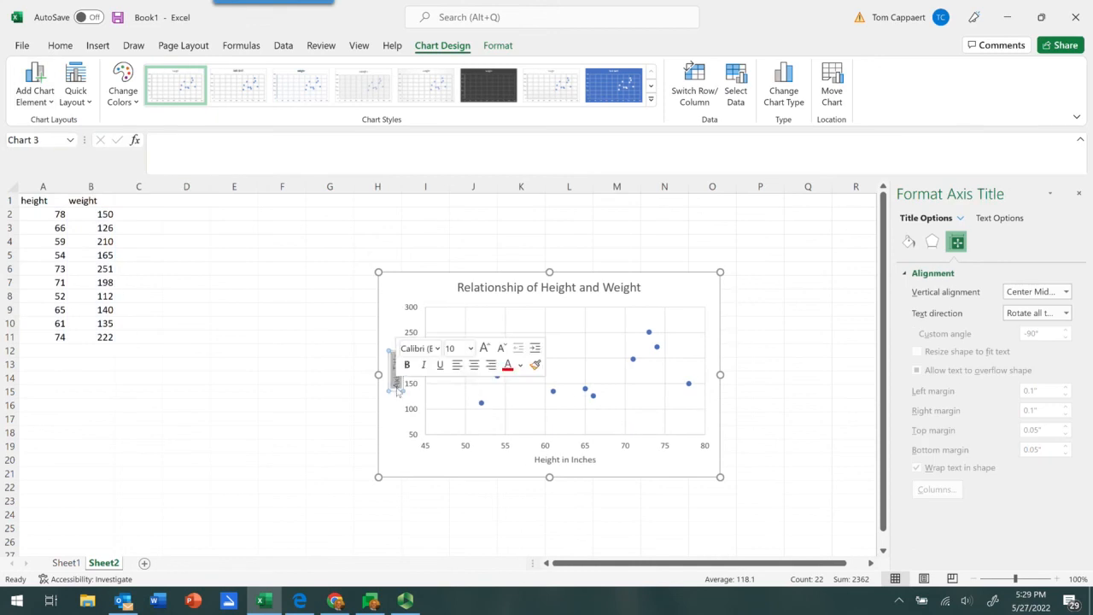
type("Weight")
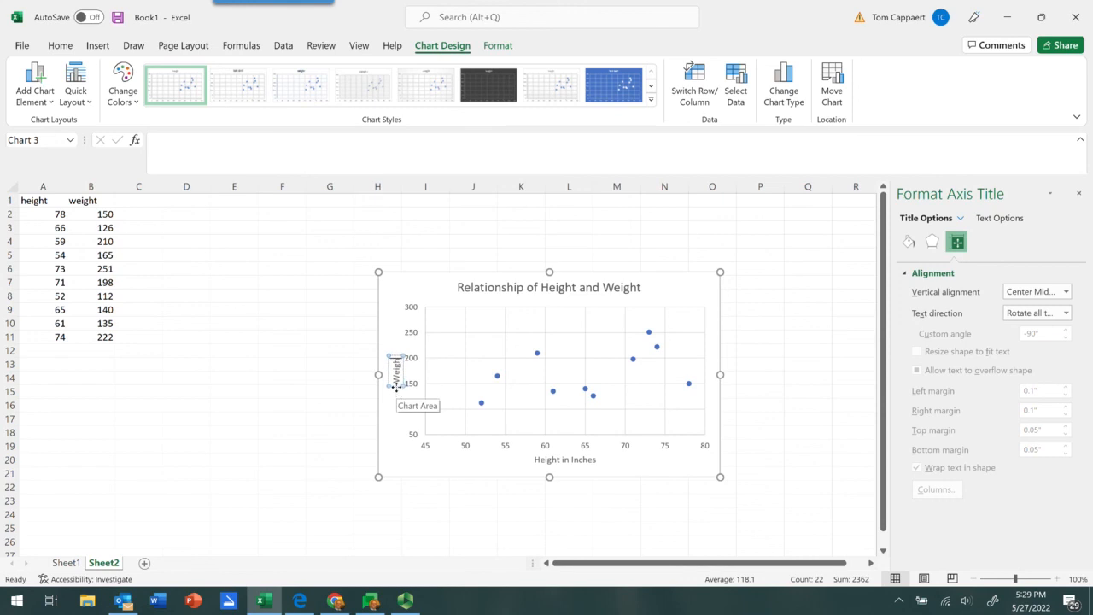
type(" in Pounds")
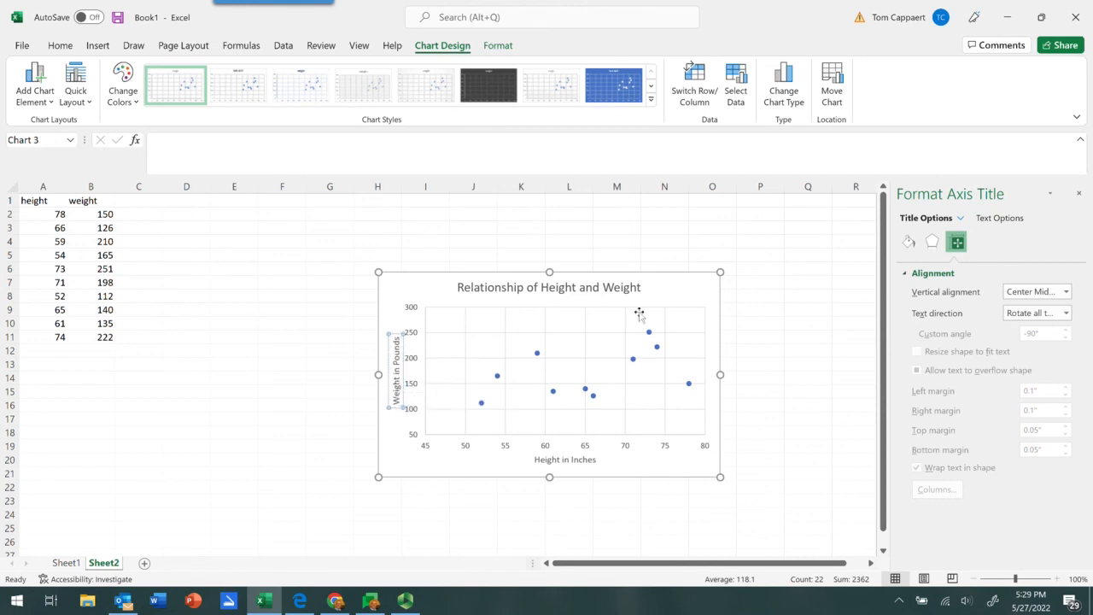
left_click(665, 290)
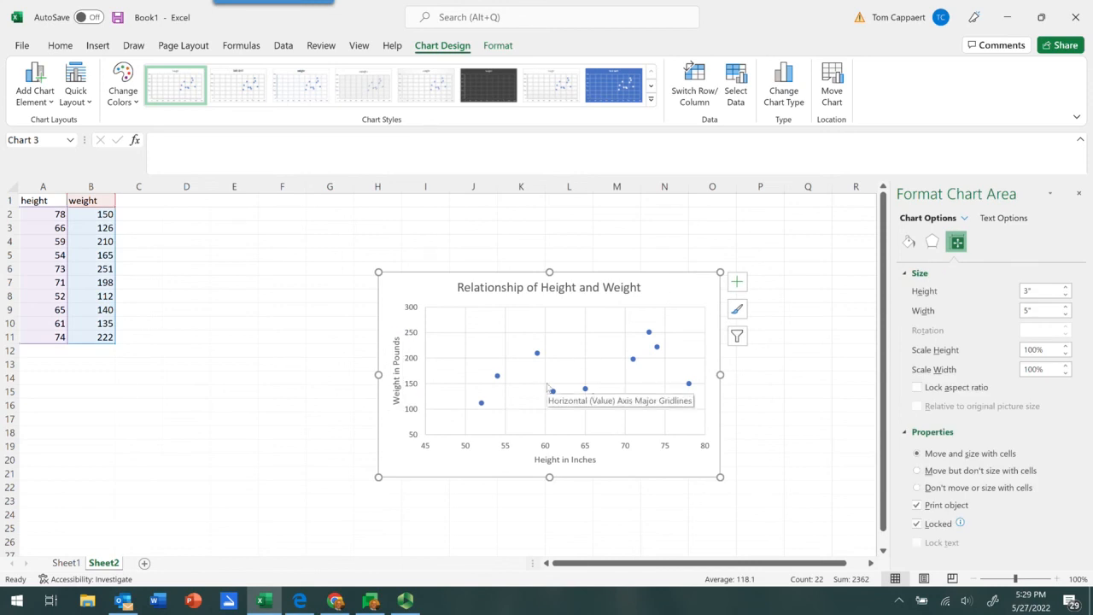
- Examine the marker formatting options of the data point at height 59 and preview the quick chart layouts without applying one
mouse_move(538, 358)
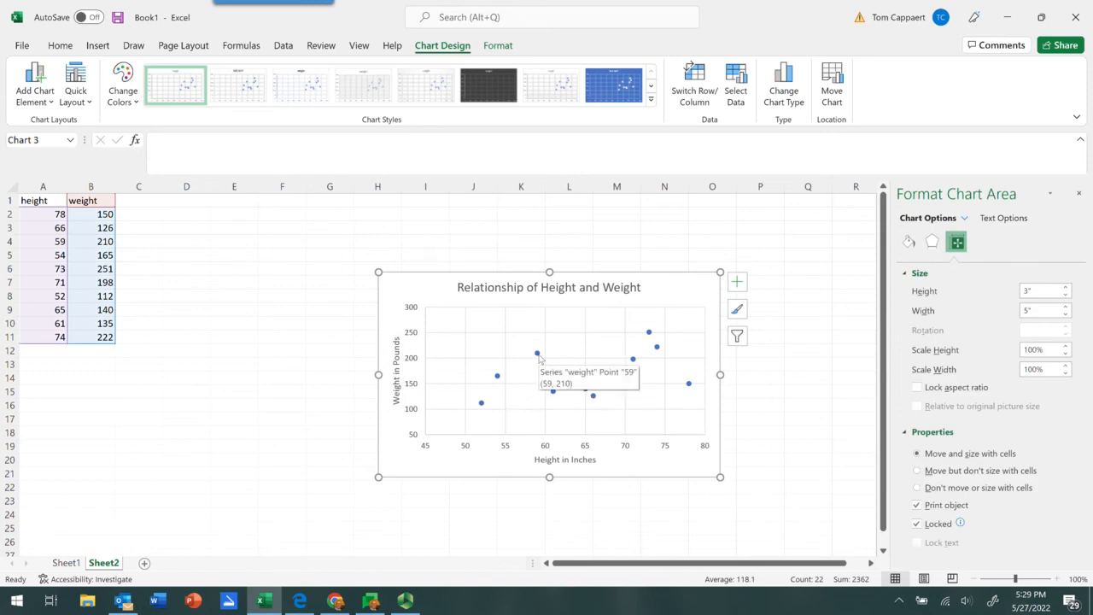
left_click(538, 354)
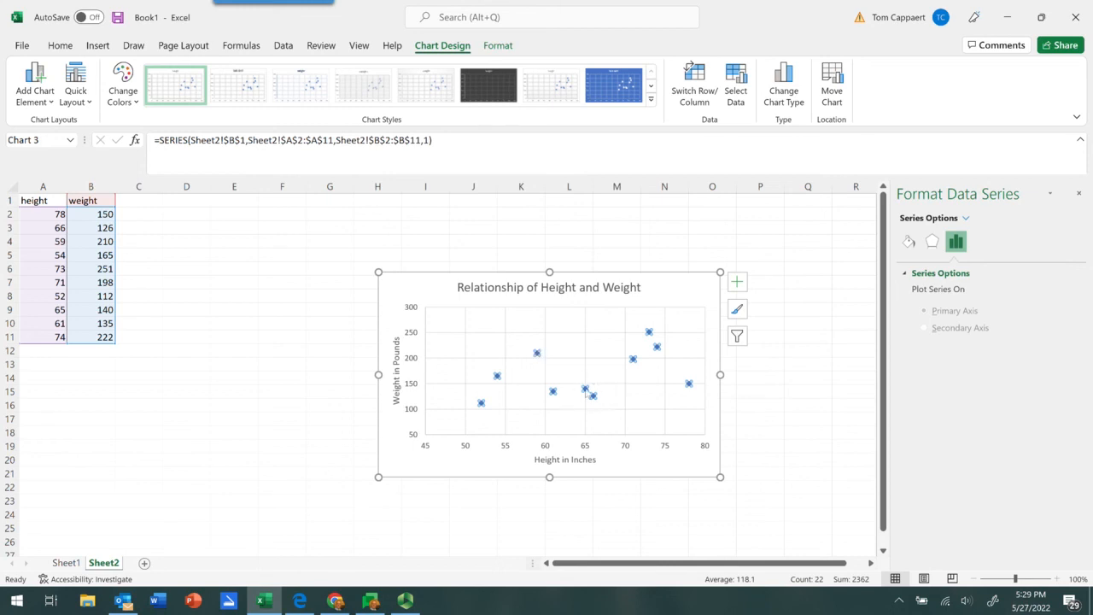
left_click(536, 352)
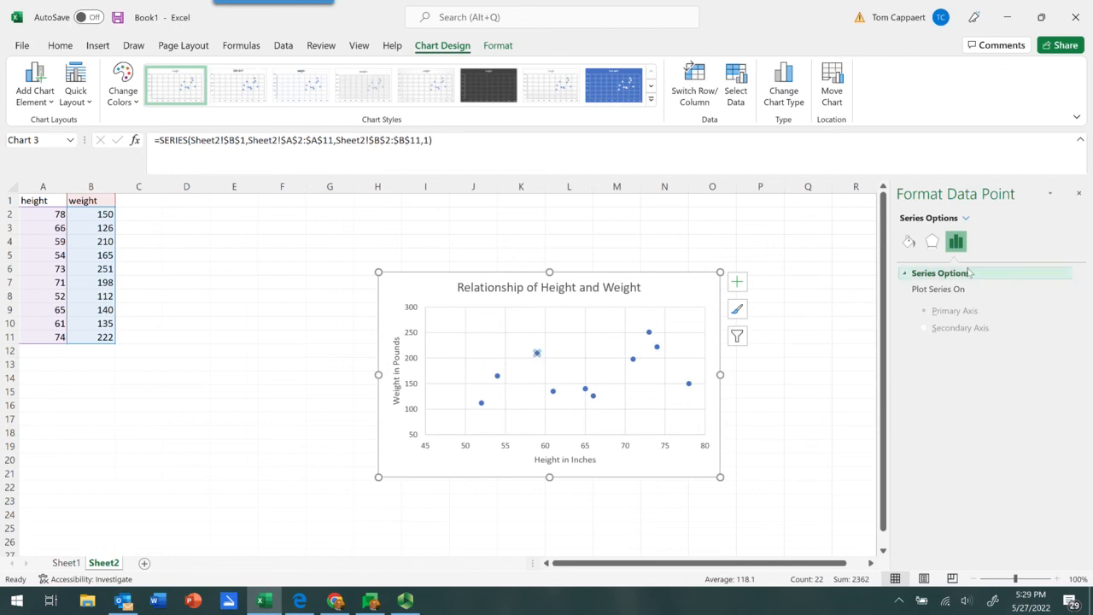
left_click(909, 241)
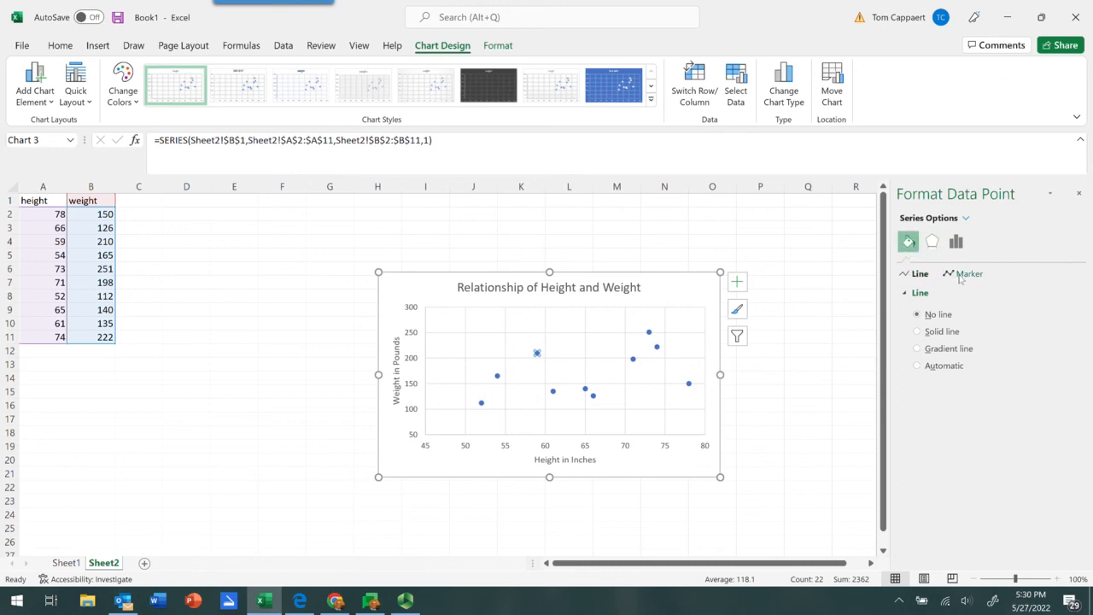
left_click(963, 274)
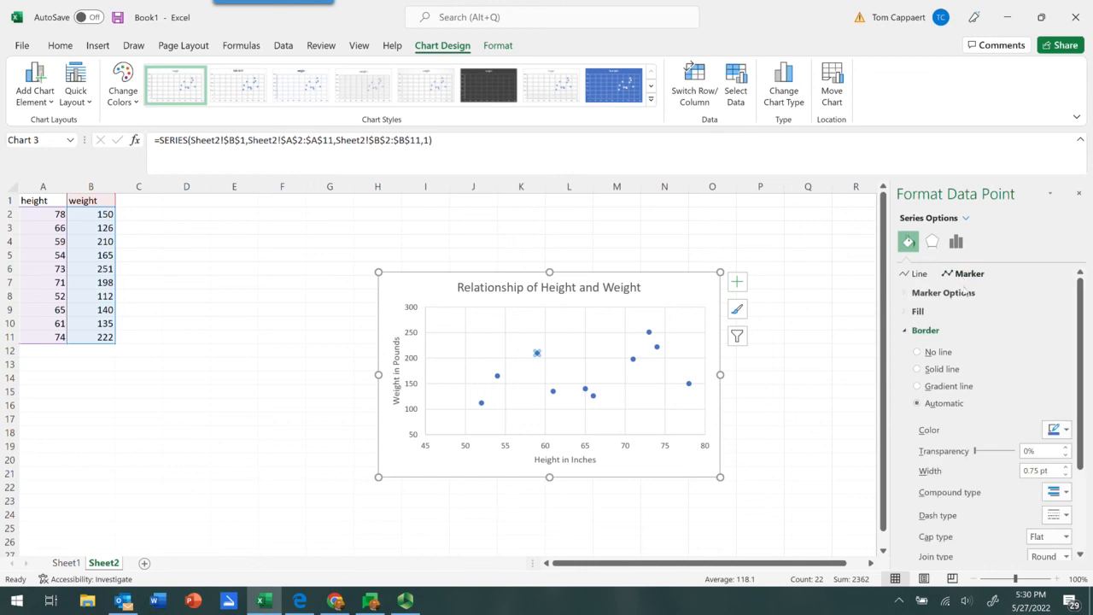
scroll(972, 357, "down", 2)
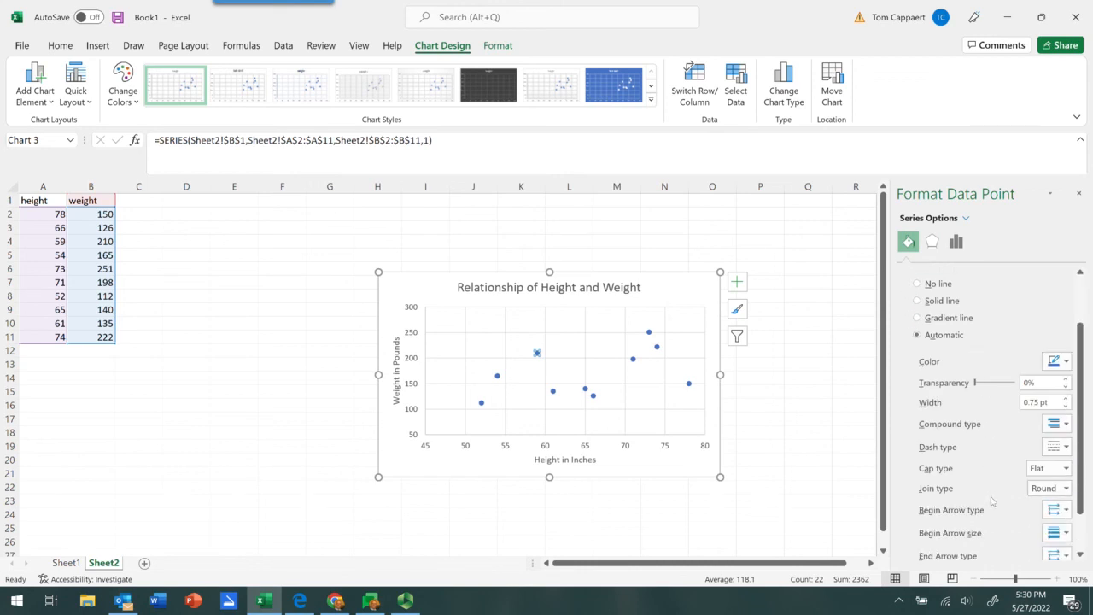
scroll(1008, 462, "down", 1)
scroll(1008, 463, "down", 1)
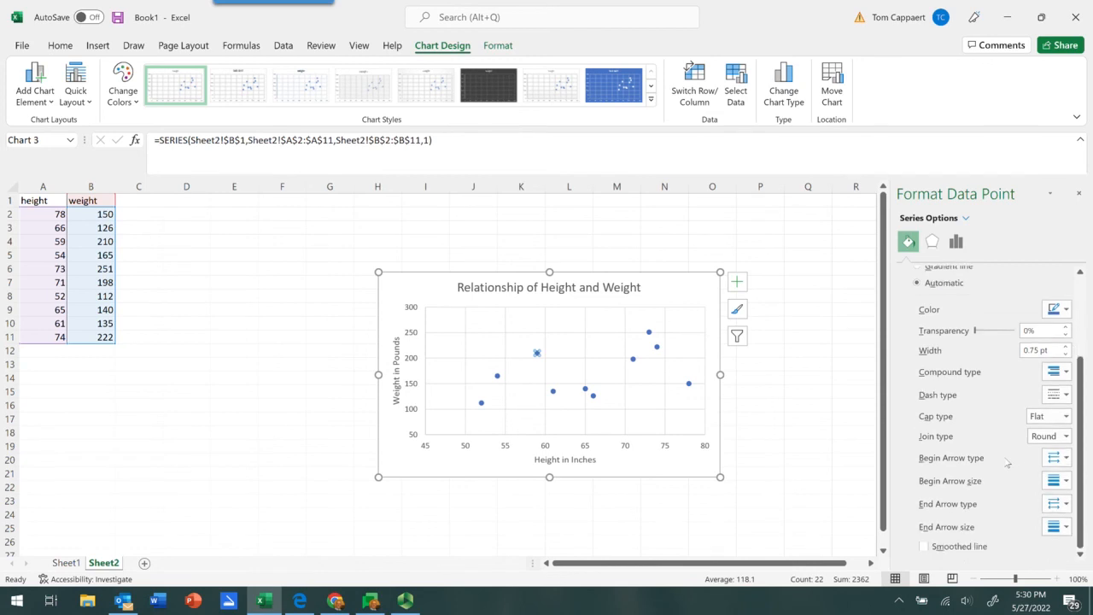
scroll(1008, 462, "up", 3)
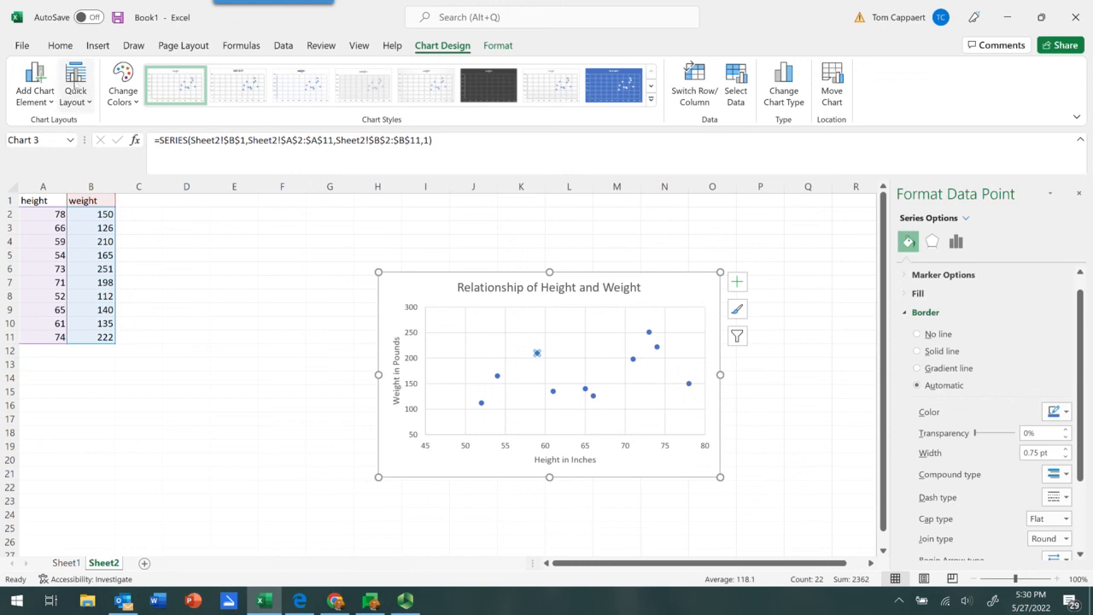
left_click(90, 102)
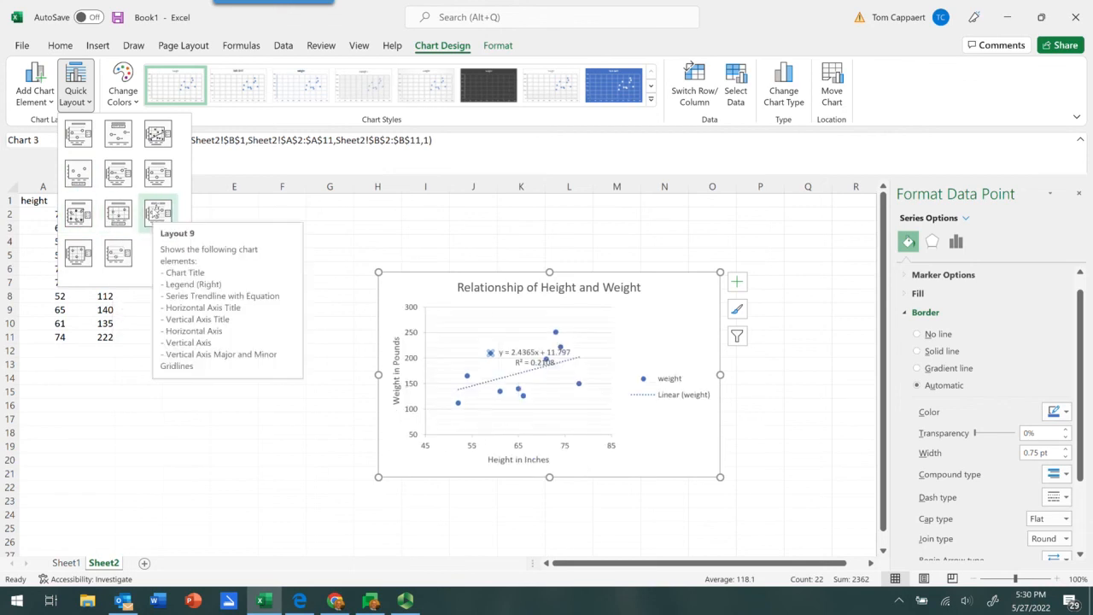
left_click(475, 148)
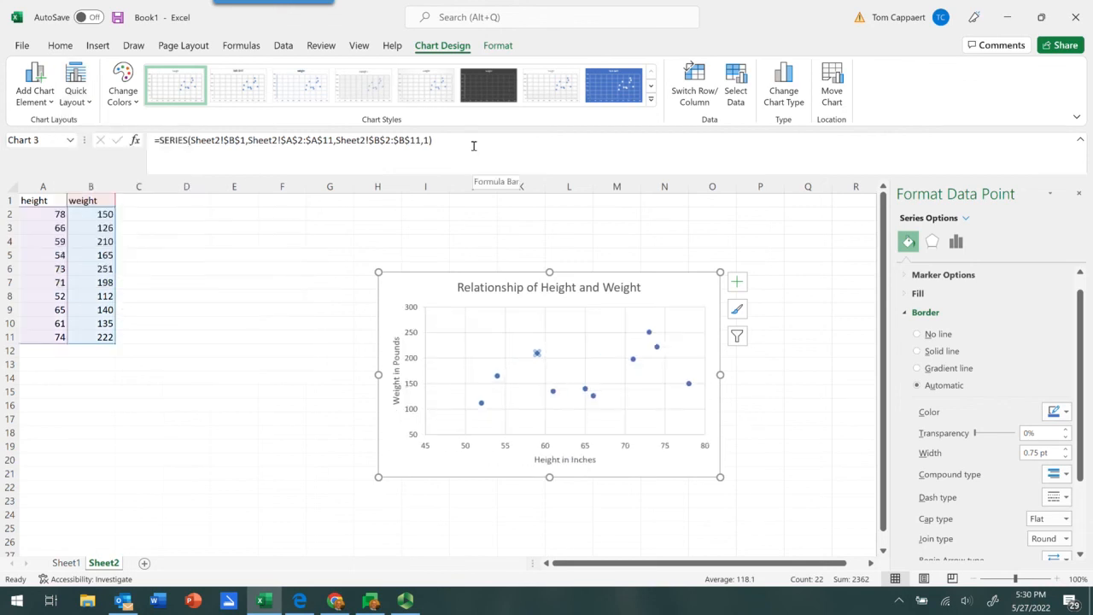